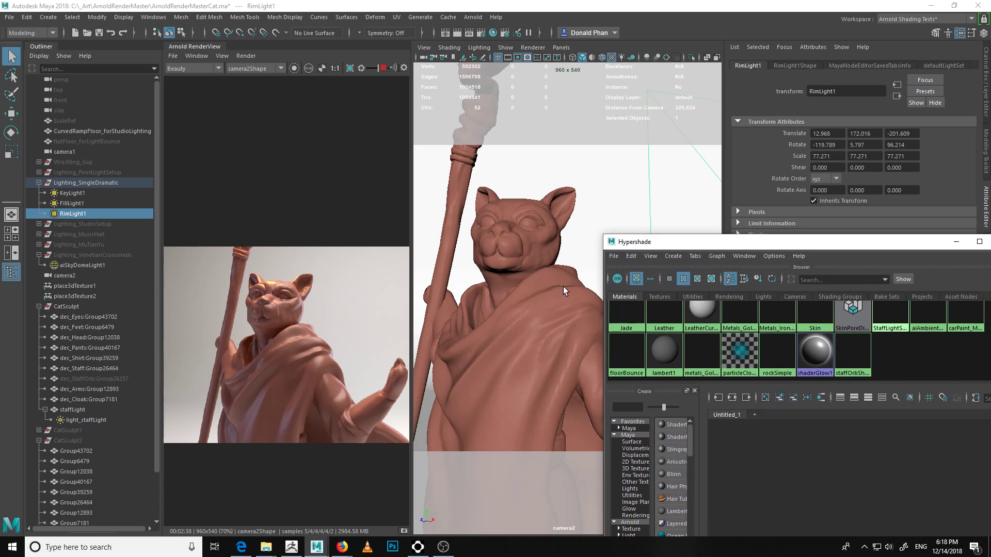
- Collapse the CatSculpt2 and CatSculpt hierarchies and select the CatSculpt group
click(39, 441)
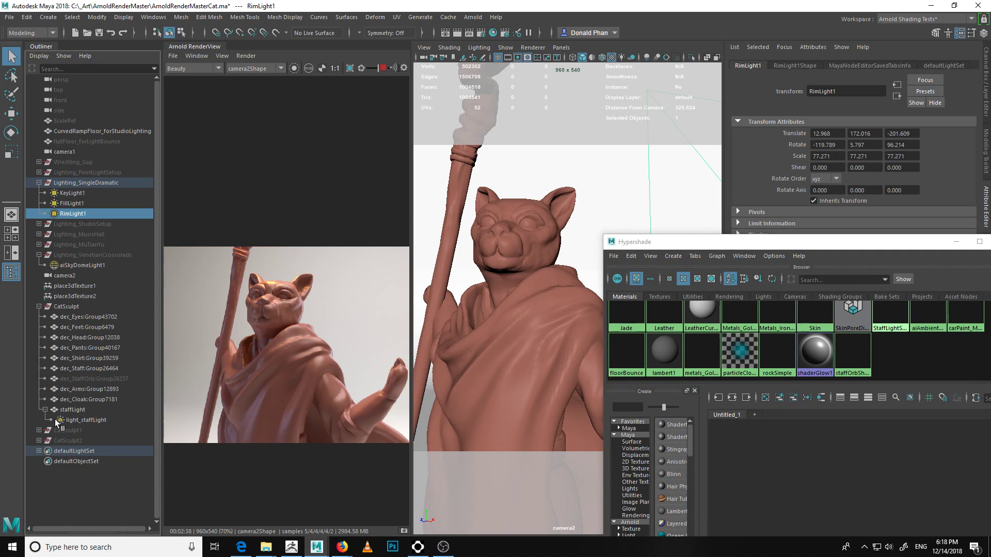
click(70, 308)
click(39, 307)
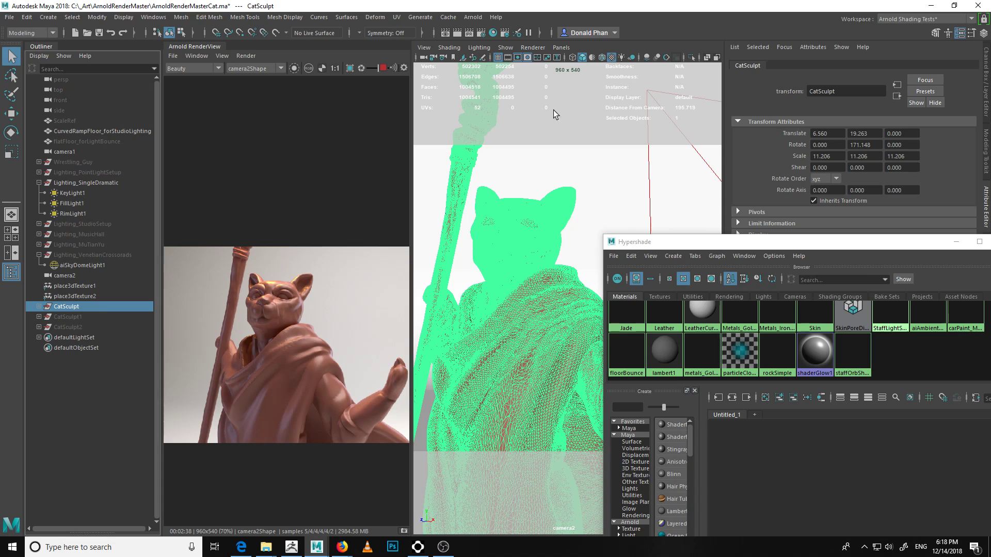
- Examine the translate, rotate and scale values of the CatSculpt group
drag(745, 245, 590, 394)
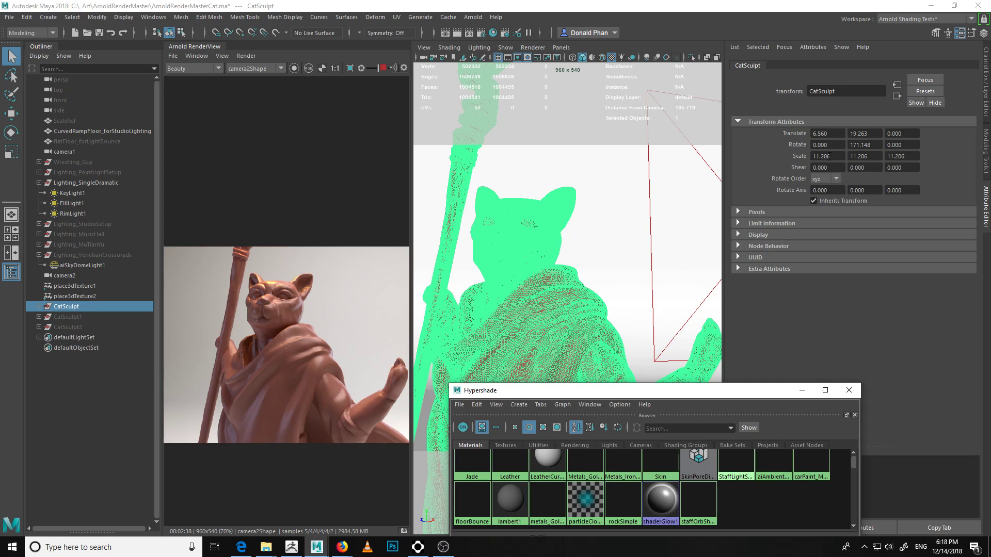
click(859, 133)
click(867, 145)
drag(876, 145, 813, 155)
click(987, 90)
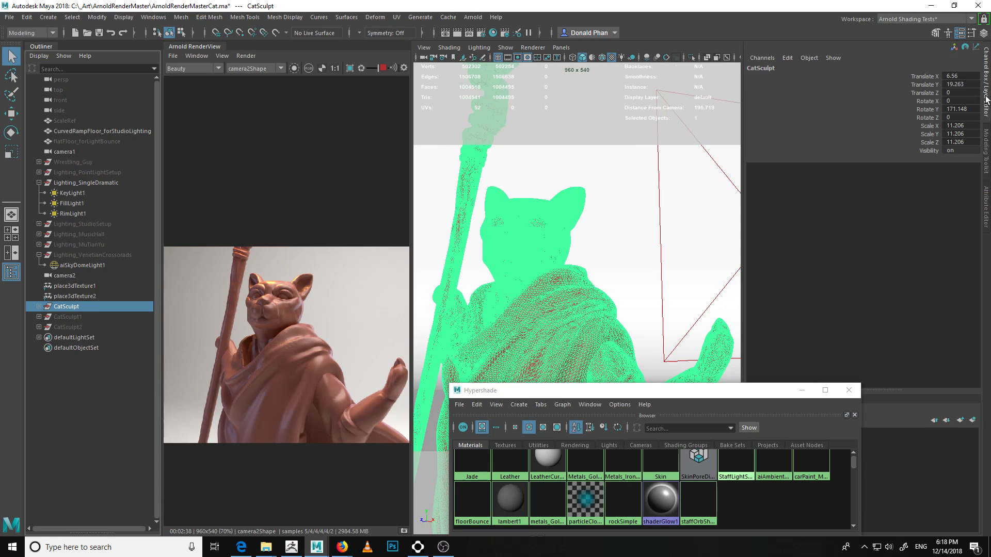
drag(952, 76, 959, 142)
click(987, 164)
click(987, 196)
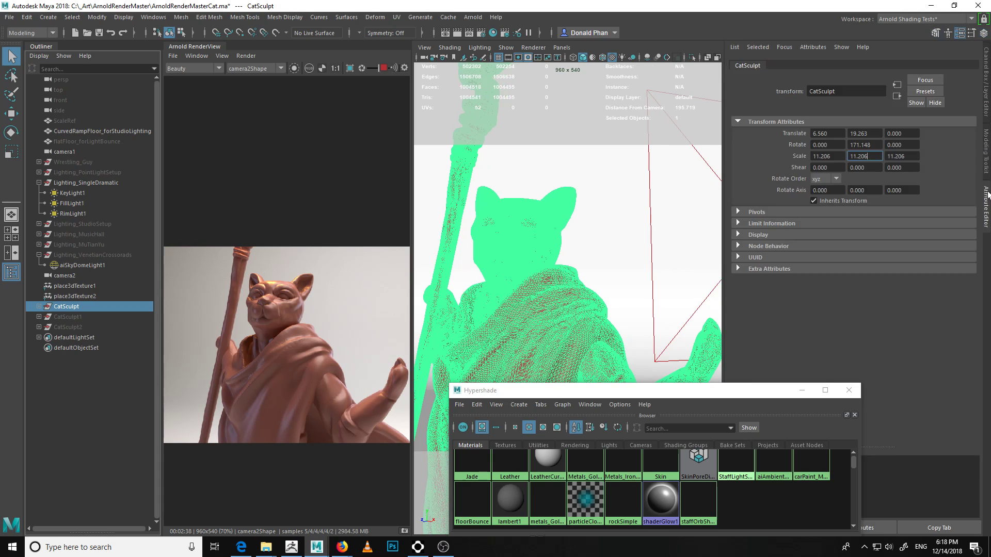
click(987, 78)
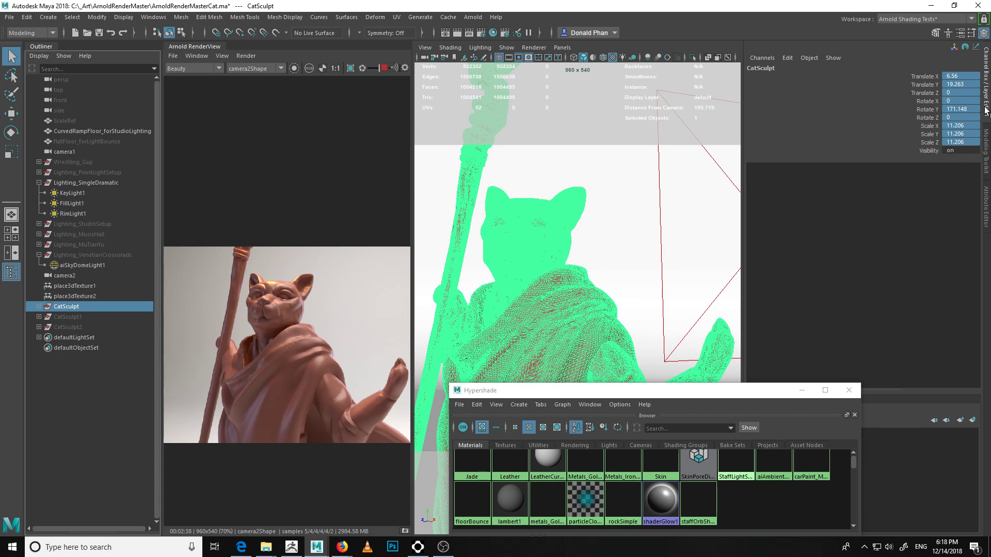
- Assign the Cloth_basic_Cotton material to the CatSculpt group and clear the material window away from the model
drag(642, 392, 779, 282)
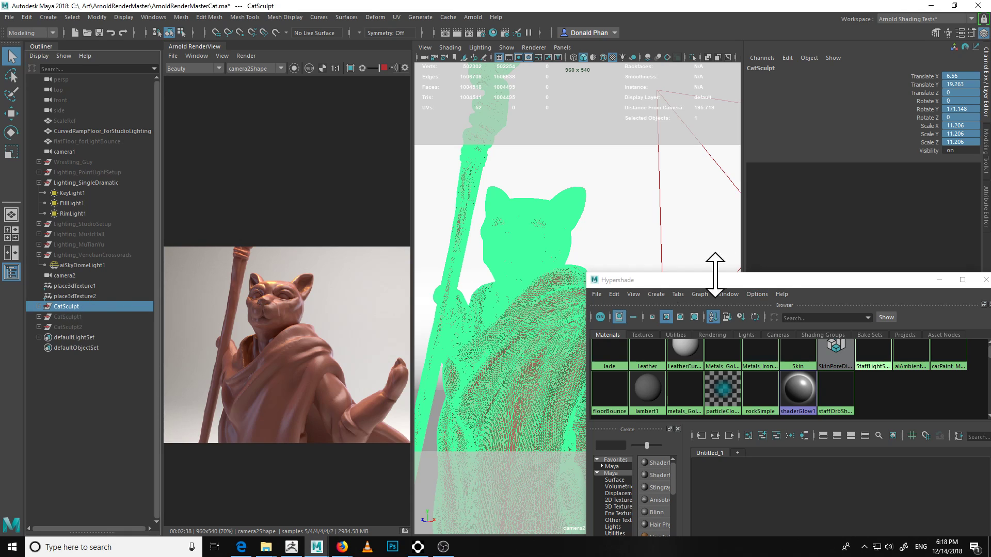
drag(775, 279, 621, 198)
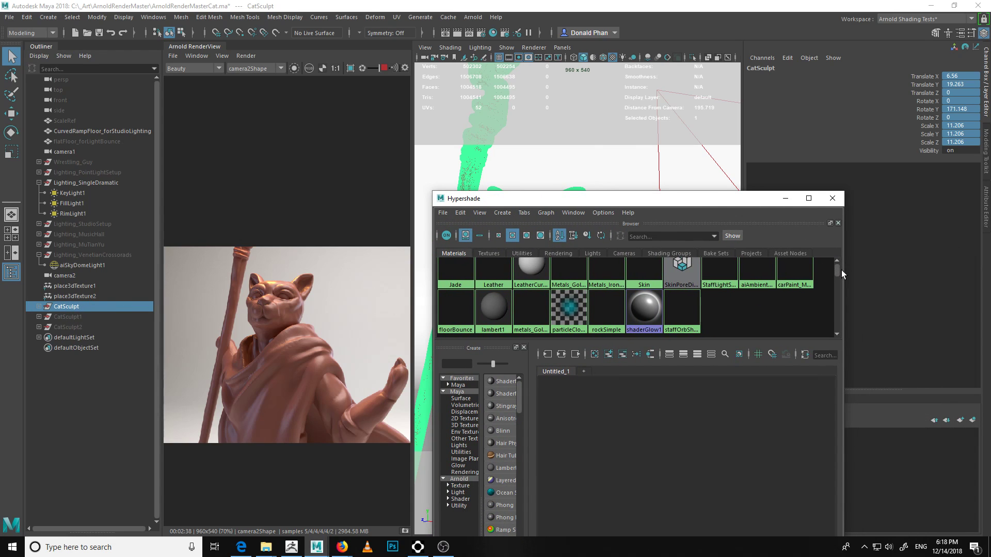
scroll(838, 271, up, 5)
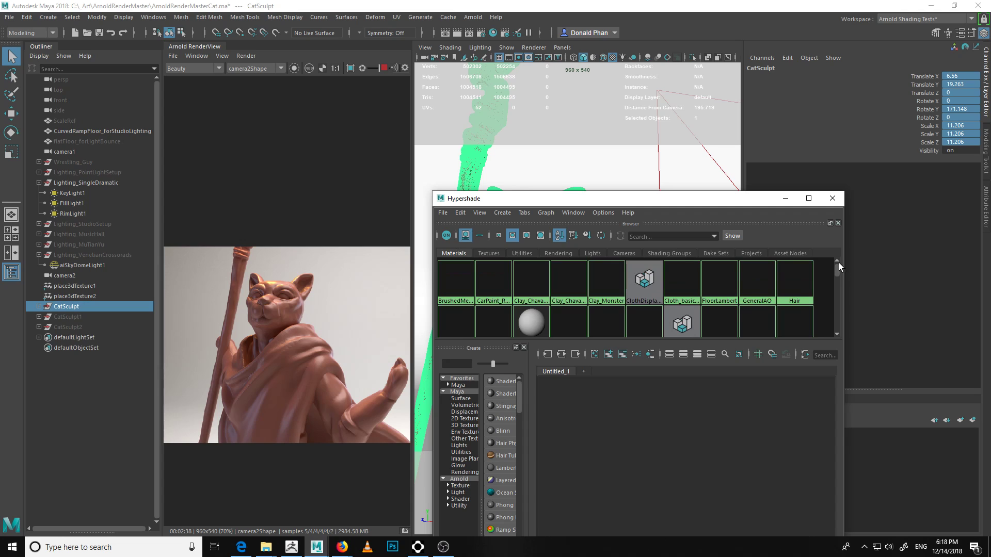
mouse_move(839, 267)
mouse_down()
mouse_move(837, 282)
mouse_move(829, 260)
mouse_up()
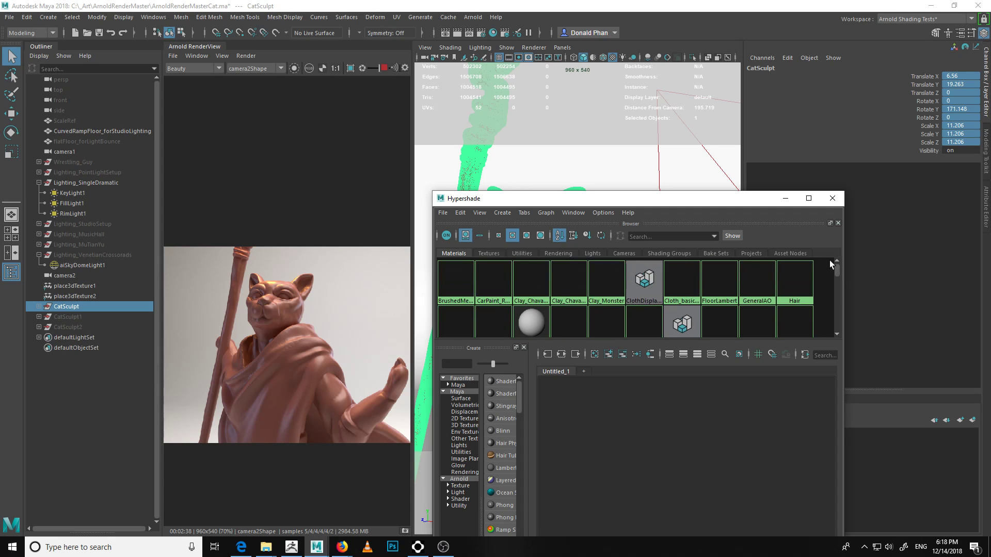
right_click(680, 282)
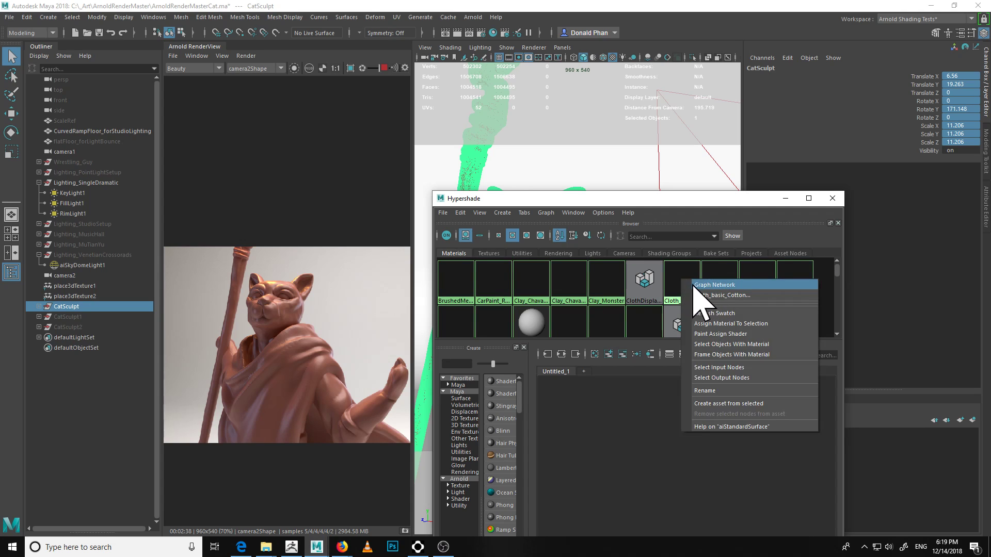
right_drag(674, 283, 669, 245)
drag(547, 203, 643, 174)
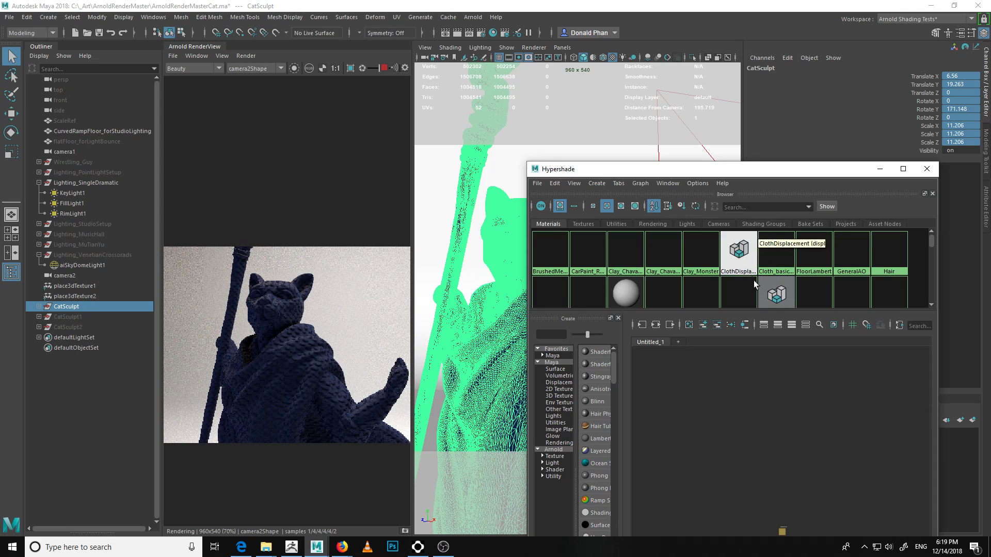
click(779, 258)
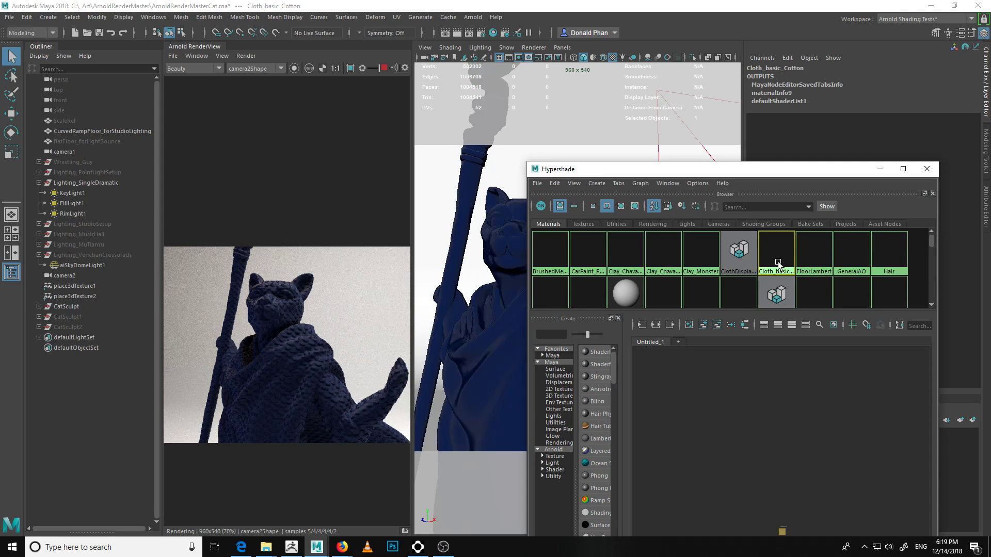
mouse_move(933, 241)
mouse_down()
mouse_move(929, 268)
mouse_move(897, 227)
mouse_up()
drag(703, 171, 809, 428)
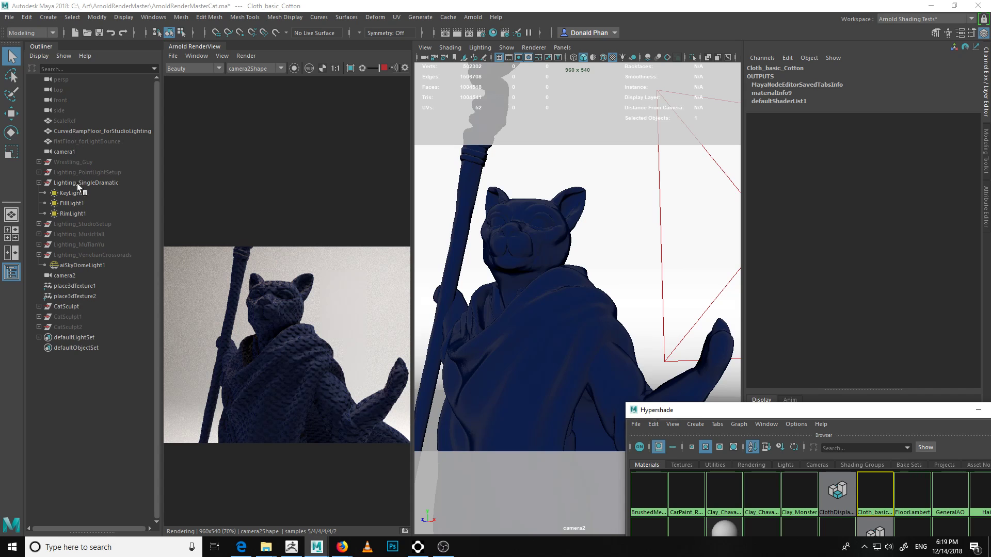
- Hide the CatSculpt group and unhide the ScaleRef figure
click(70, 306)
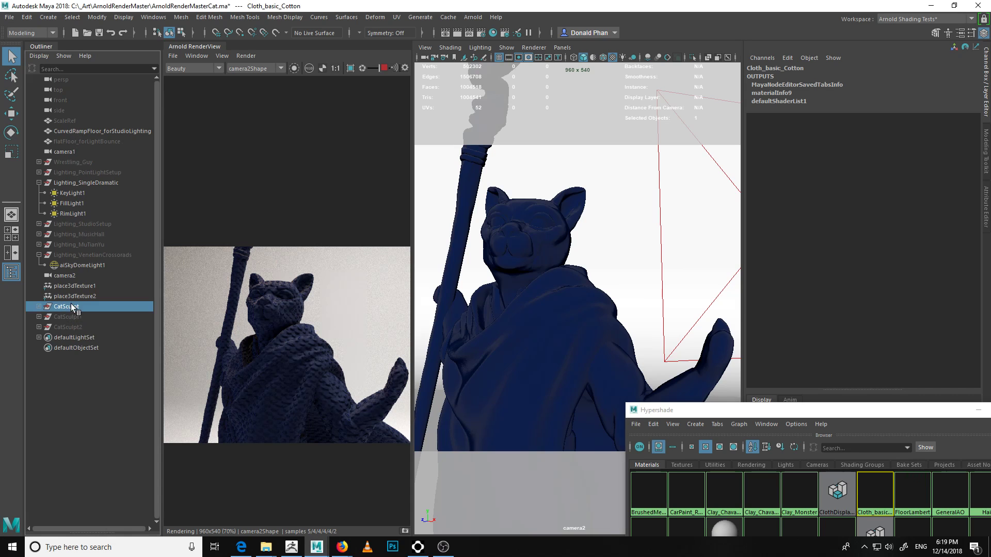
key(ctrl+h)
click(65, 122)
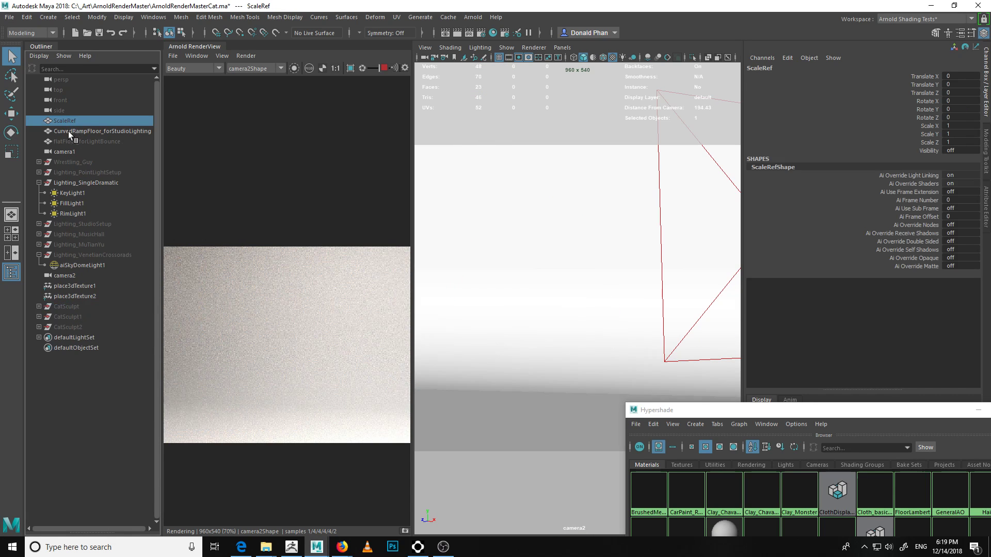
key(shift+h)
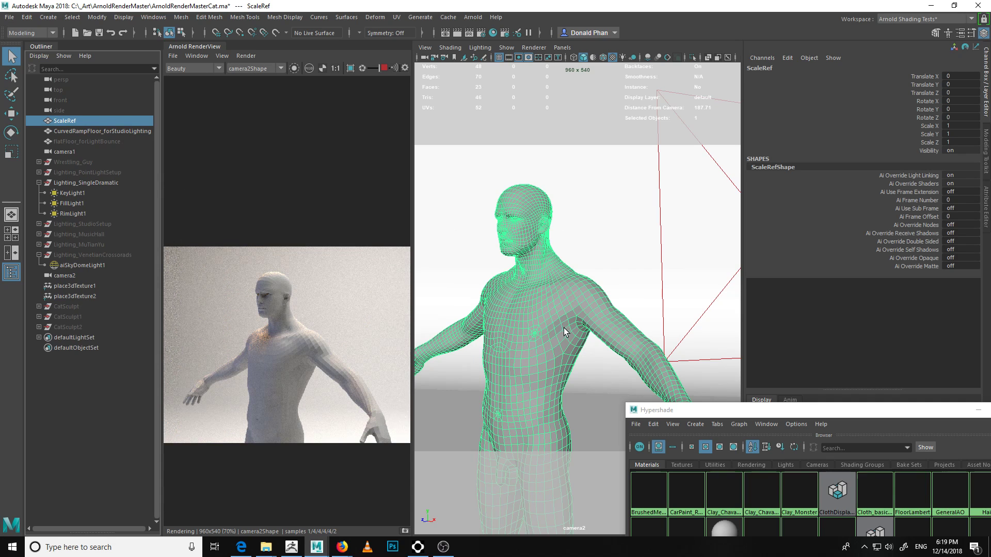
- Assign the Cloth_basic_Cotton material to the ScaleRef figure
scroll(560, 334, up, 5)
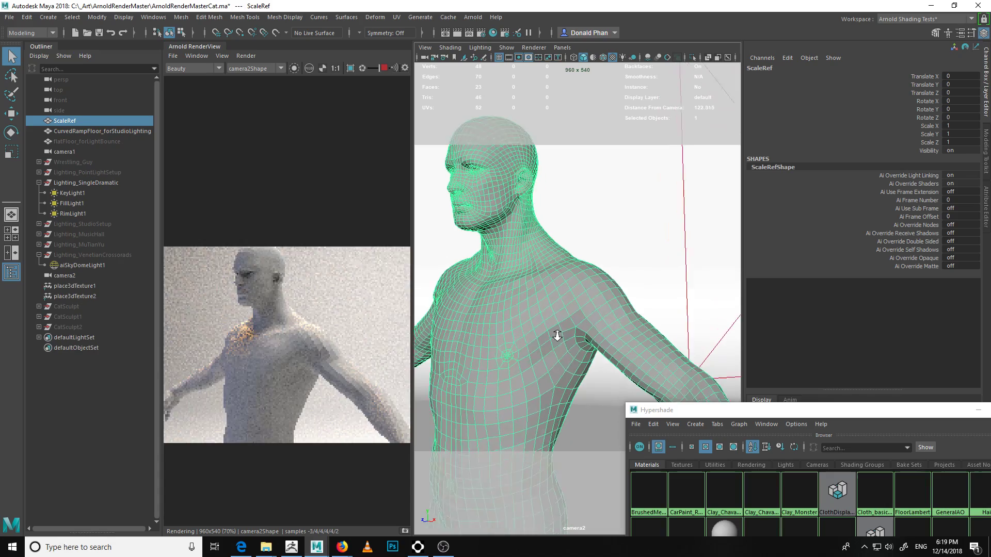
scroll(555, 334, up, 3)
alt+middle_drag(558, 329, 602, 367)
scroll(623, 373, up, 1)
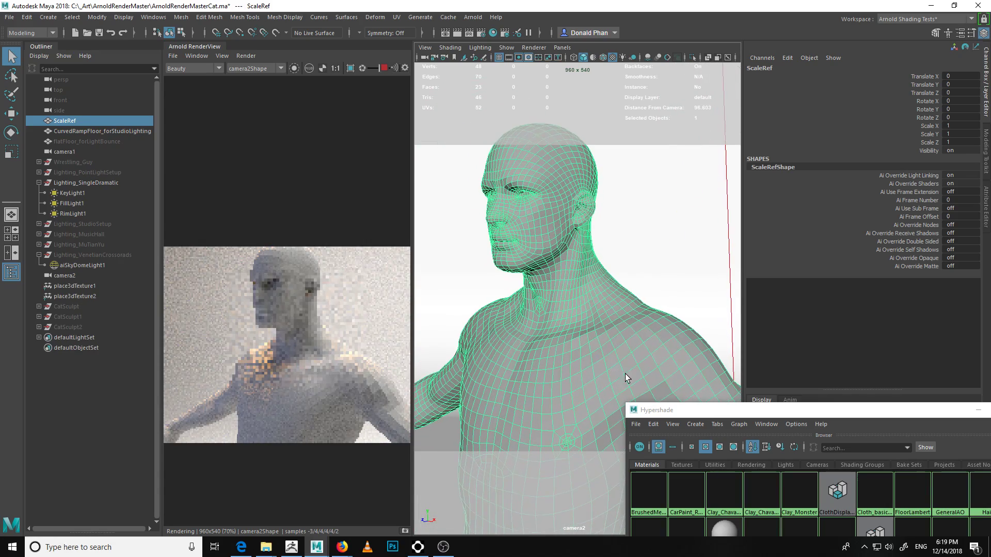
alt+right_drag(561, 328, 584, 346)
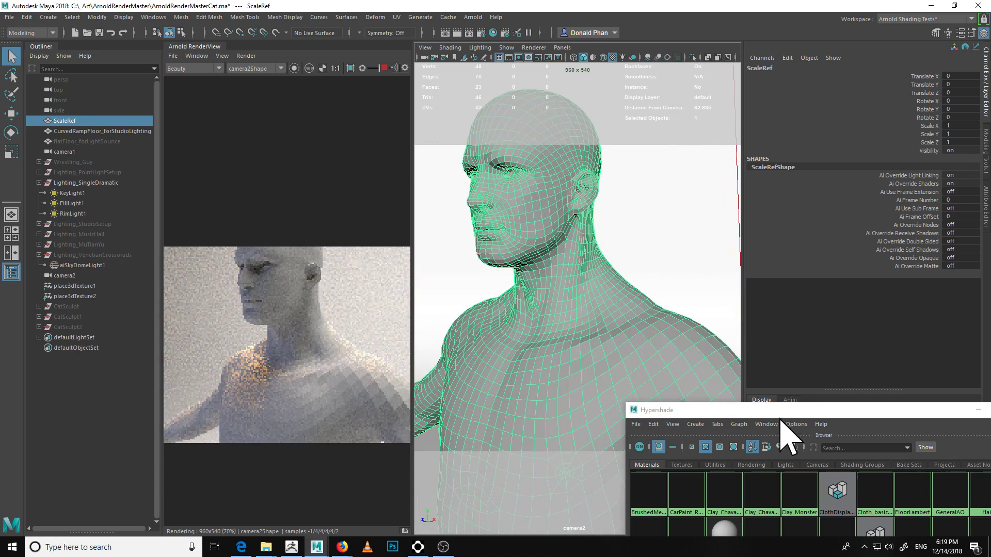
drag(782, 410, 630, 314)
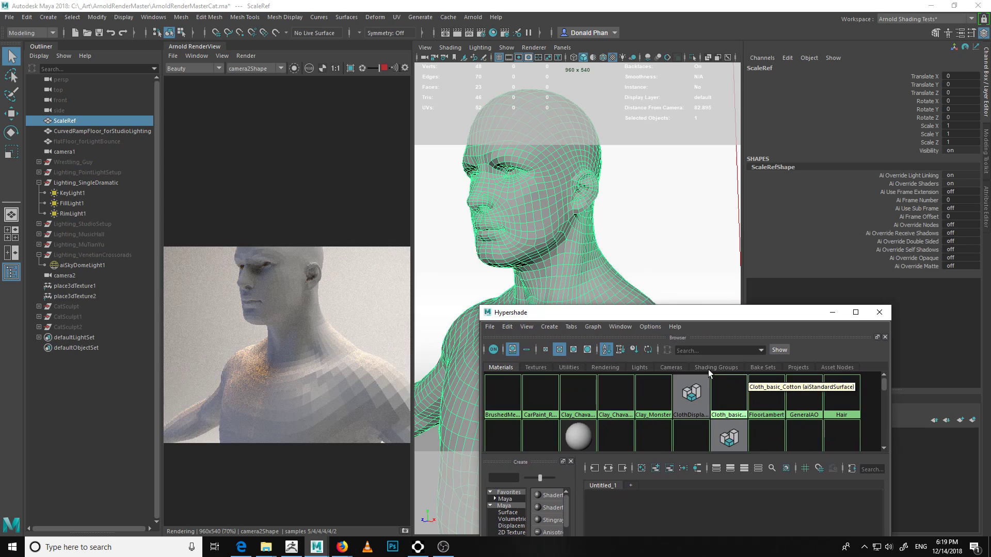
right_drag(716, 385, 730, 398)
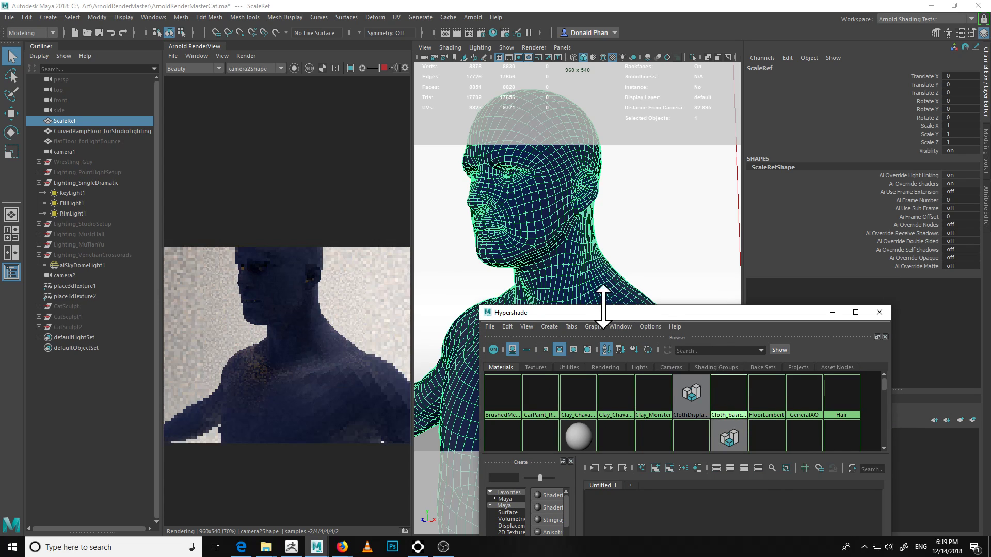
drag(570, 308, 808, 384)
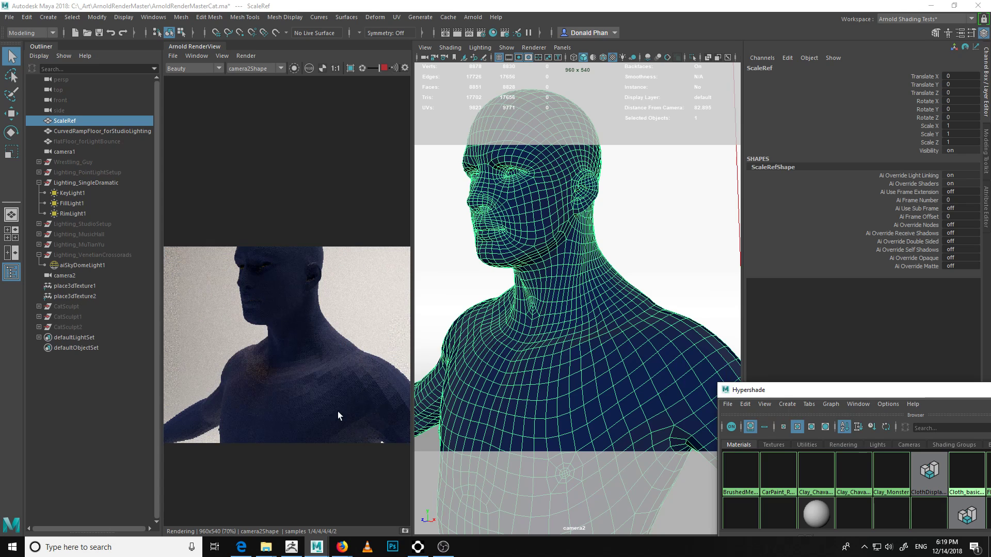
- Smooth the ScaleRef mesh with one division and check the cloth weave up close around the neck and shoulders
click(587, 354)
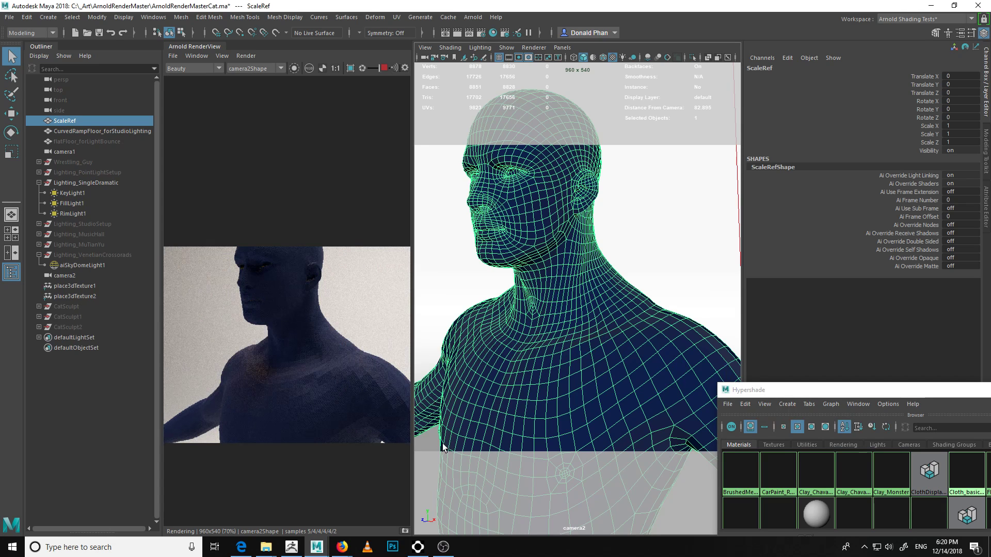
click(183, 18)
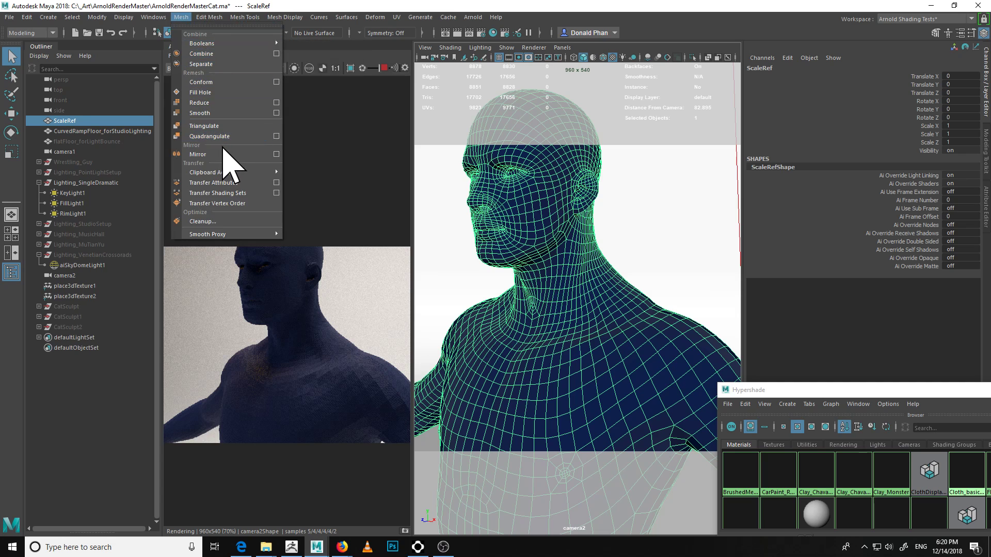
click(213, 112)
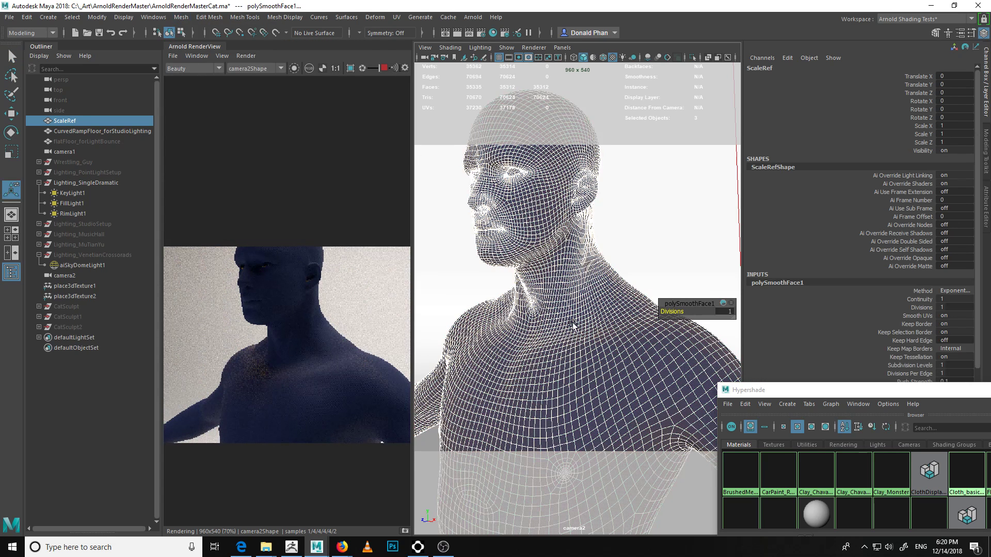
click(661, 262)
click(634, 351)
alt+right_drag(588, 348, 730, 372)
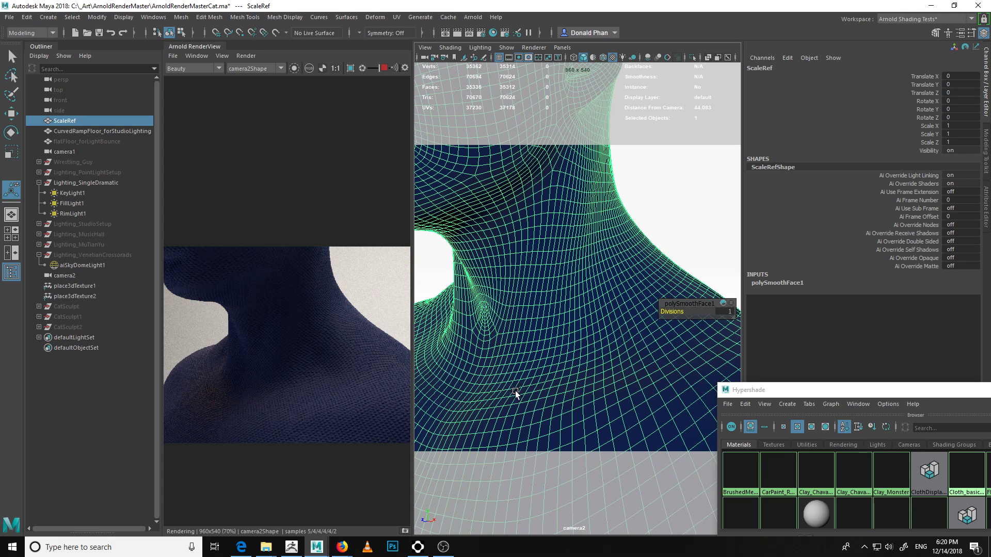
- Hide the ScaleRef figure and unhide the CatSculpt group, framing its head and cloak
key(ctrl+h)
click(66, 306)
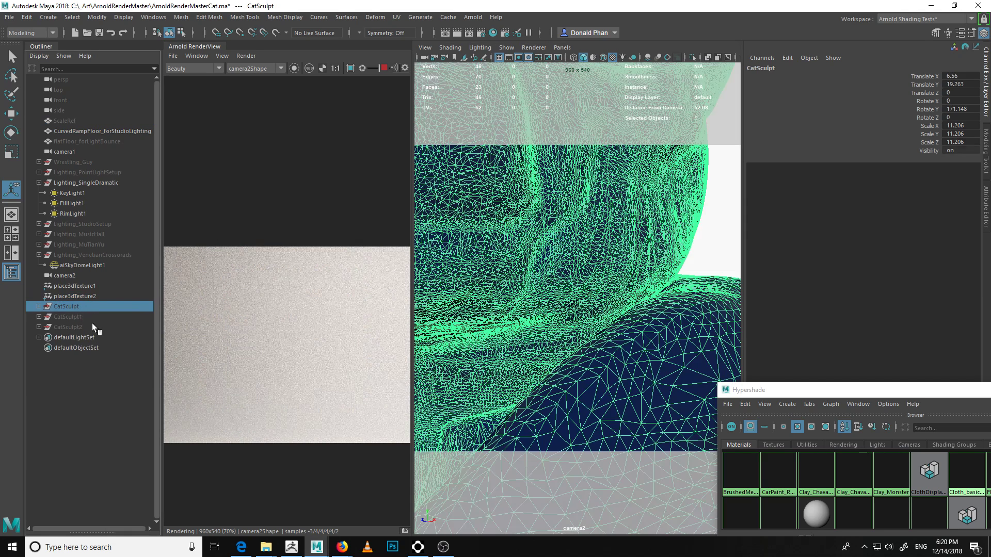
key(shift+h)
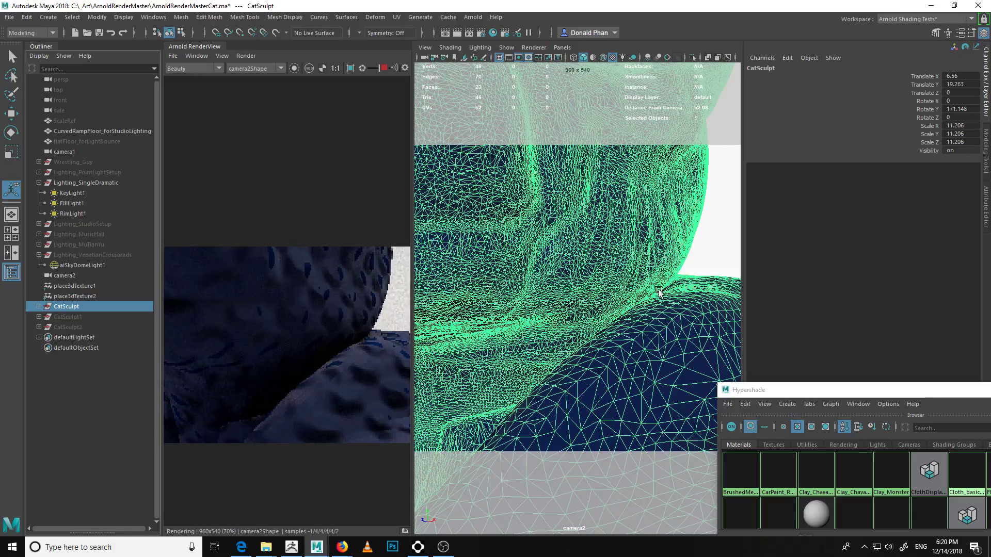
scroll(659, 292, down, 5)
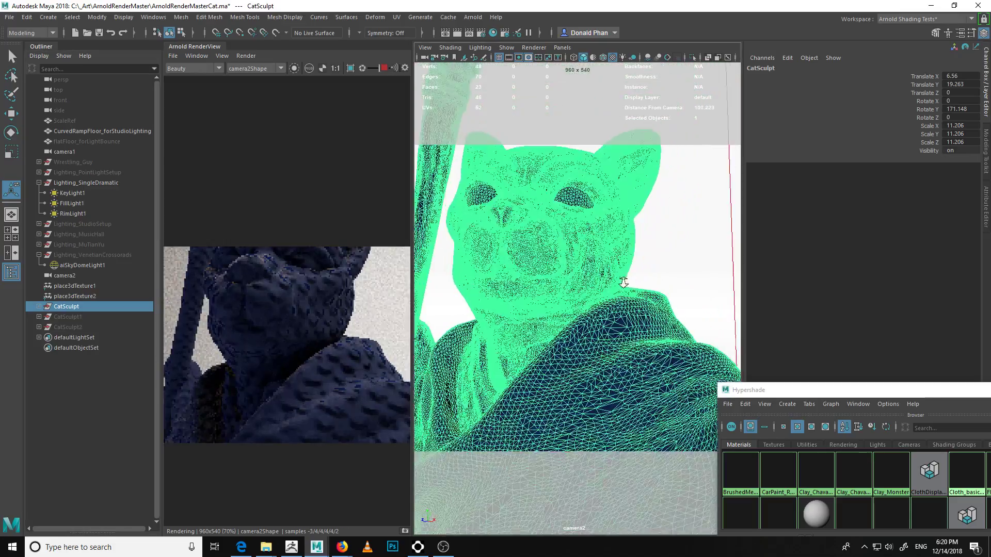
scroll(631, 283, down, 3)
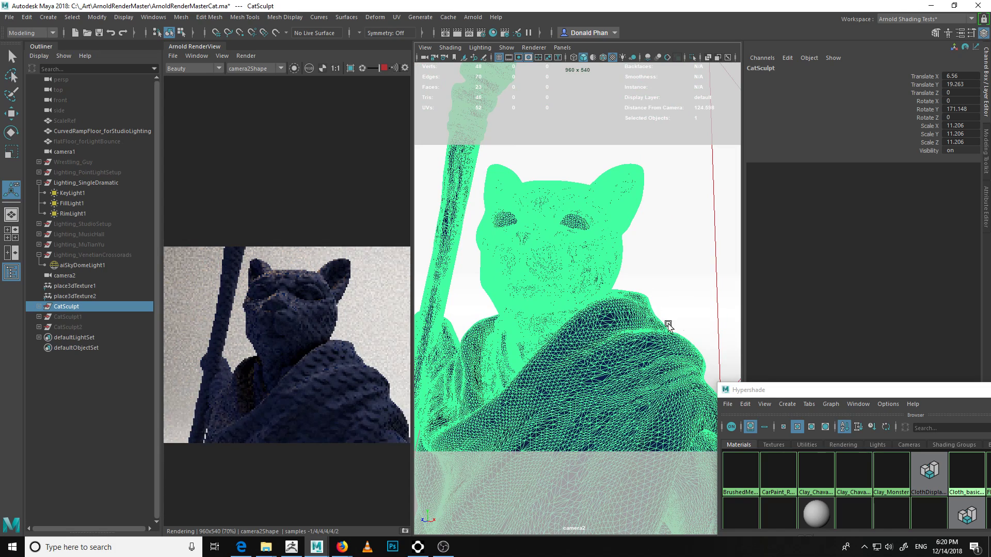
- Freeze the transformations of the CatSculpt group
click(771, 391)
drag(772, 392, 791, 265)
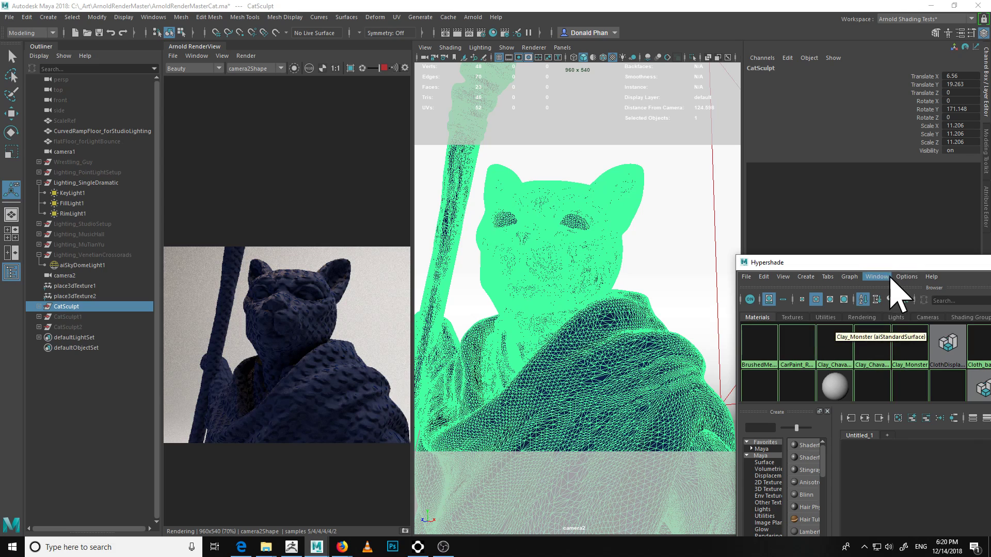
drag(883, 265, 778, 386)
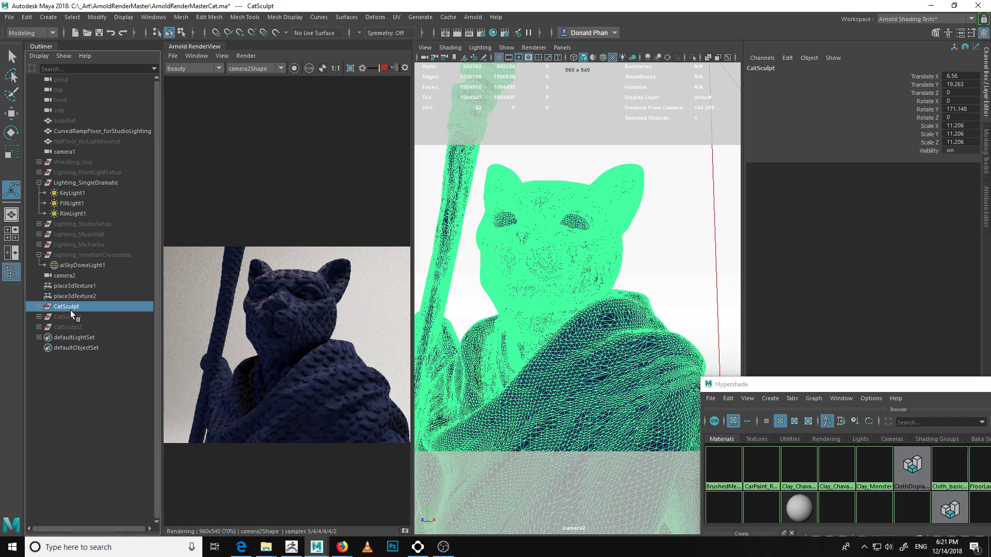
click(97, 17)
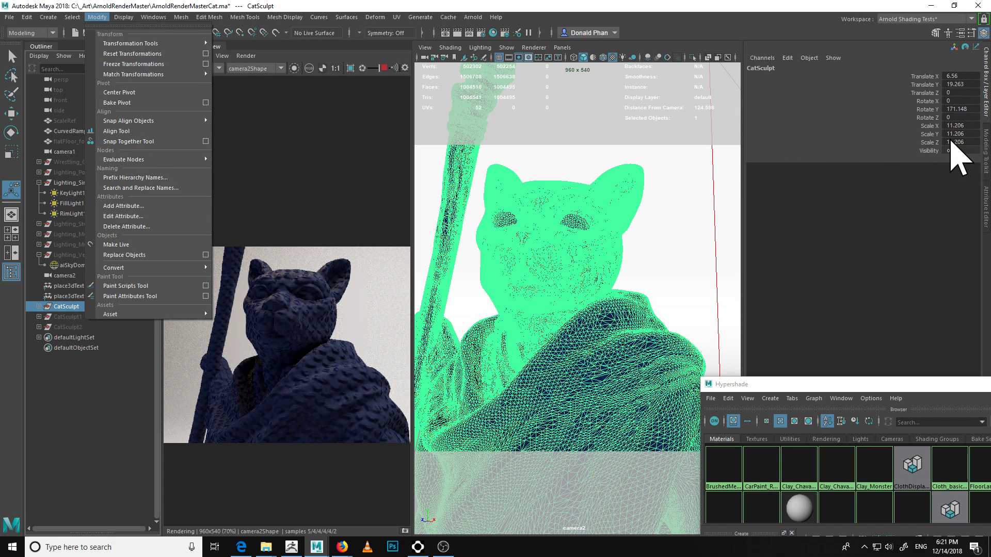
click(136, 64)
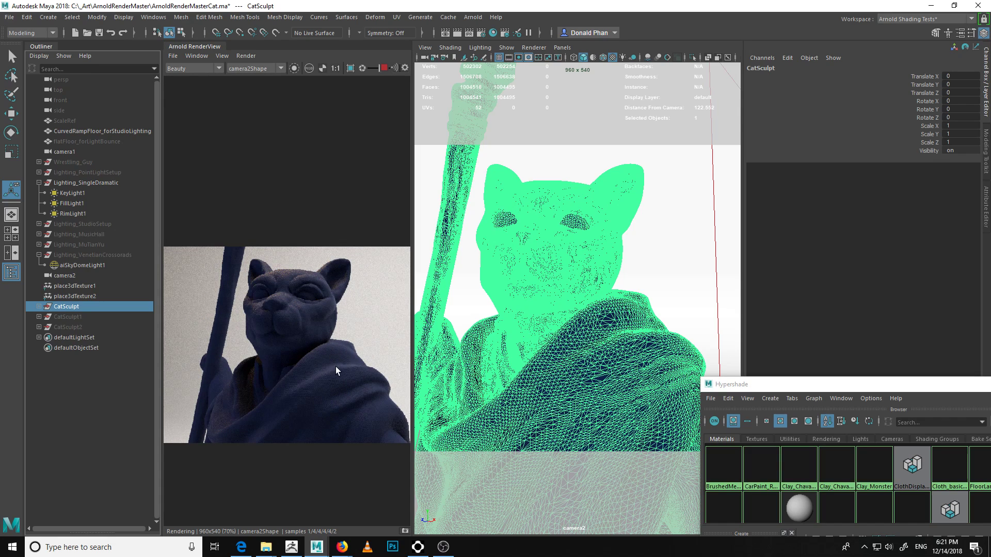
- Check the cloth weave up close on the cloak around the cat's shoulder, and compare it with the whole upper body
alt+right_drag(619, 392, 699, 431)
alt+right_drag(641, 394, 627, 356)
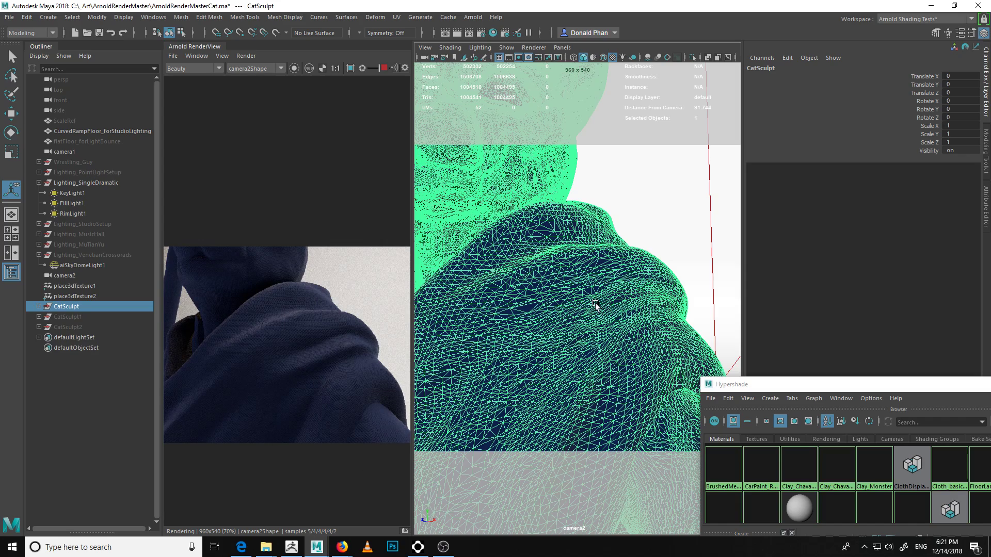
alt+drag(601, 313, 420, 370)
click(83, 326)
click(70, 308)
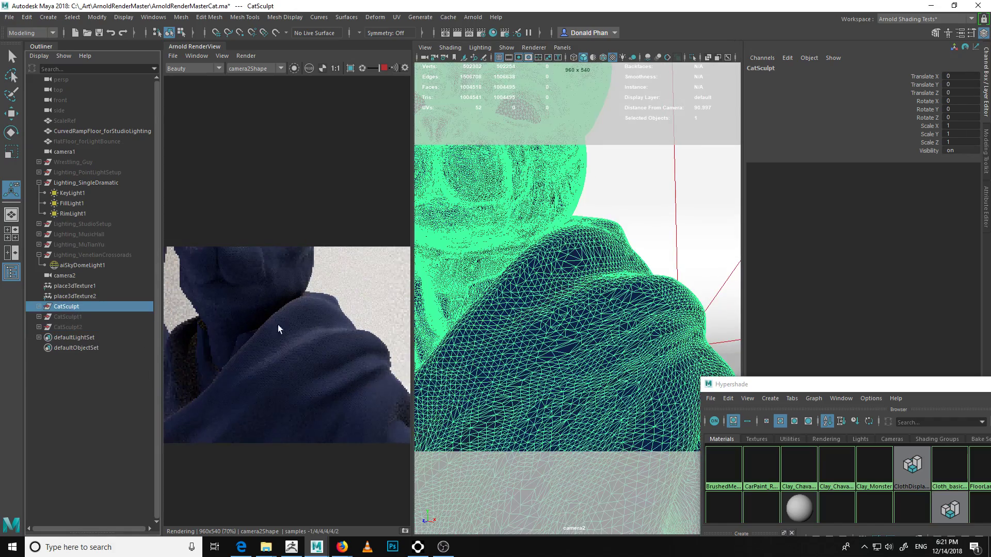
scroll(664, 305, down, 8)
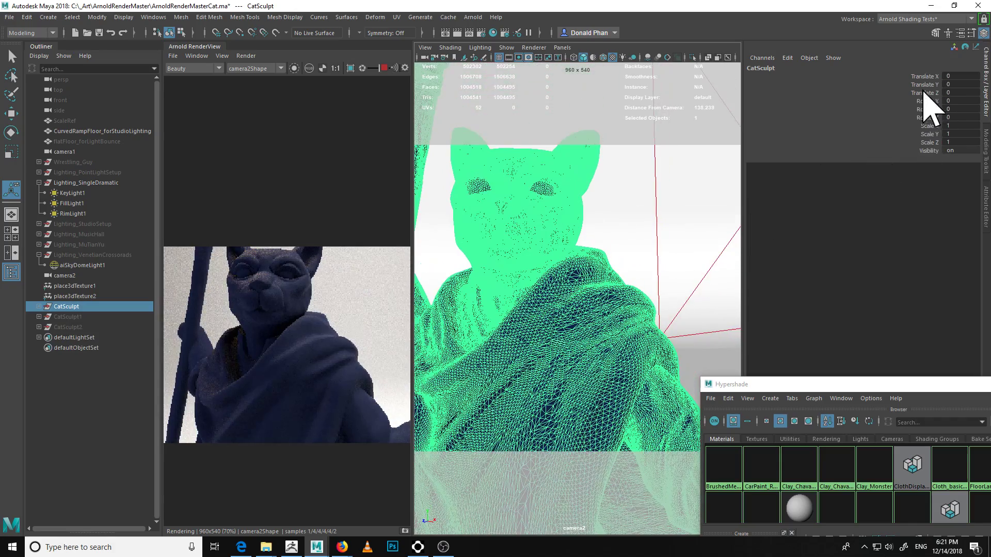
- Move the Hypershade window out of the way and frame the whole cat sculpt with its staff
drag(845, 385, 910, 160)
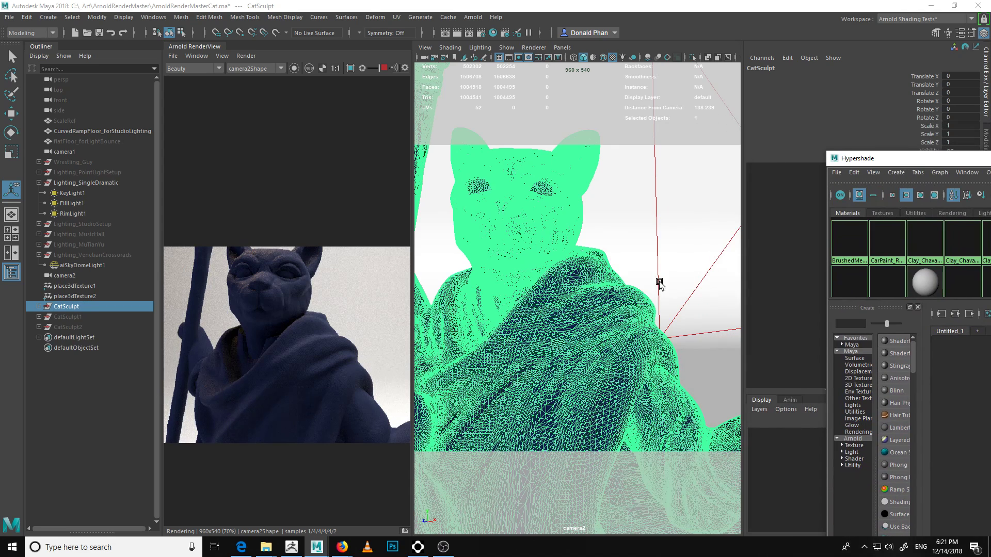
scroll(683, 294, down, 5)
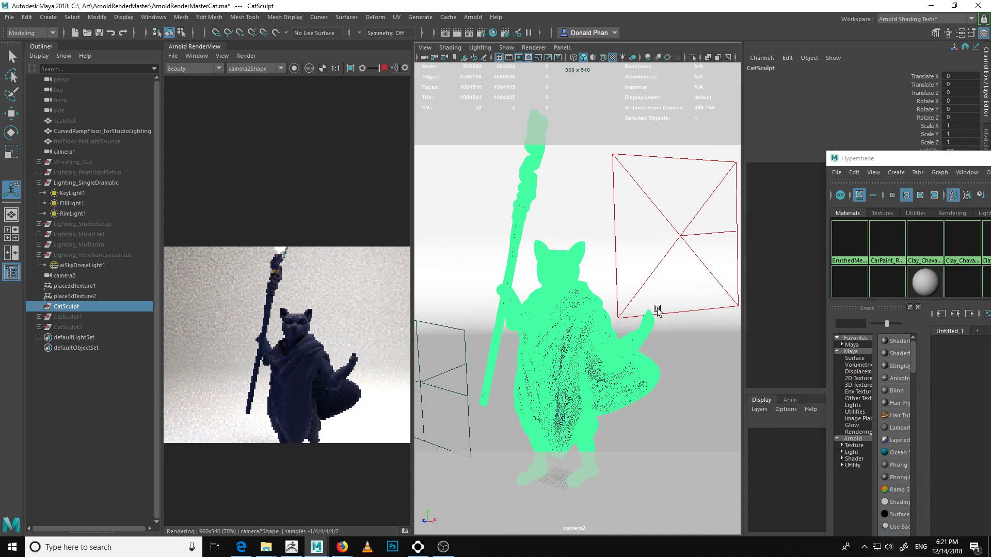
alt+right_drag(586, 265, 621, 279)
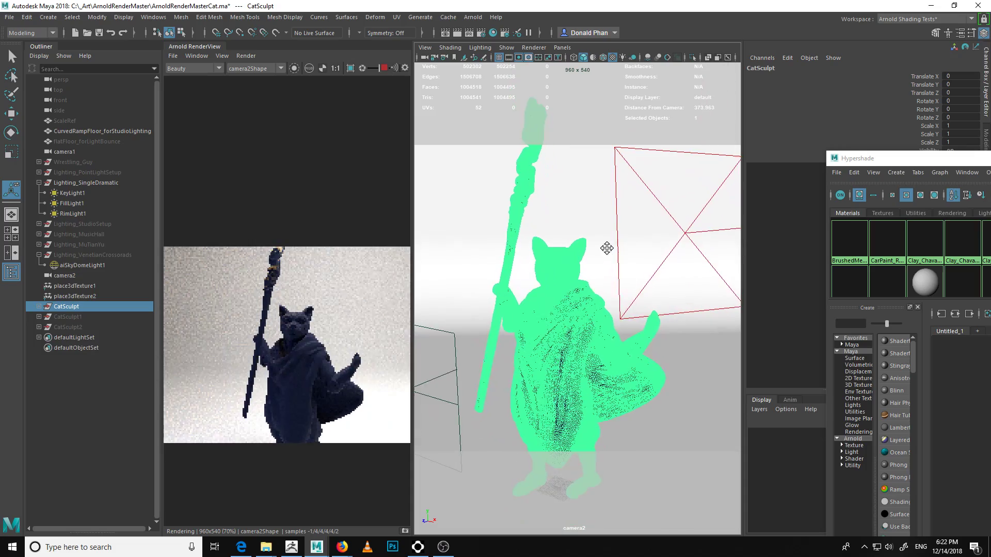
- Move the pivot of the CatSculpt group from the feet up to the cat's head
alt+middle_drag(606, 250, 595, 211)
key(w)
alt+drag(615, 267, 604, 292)
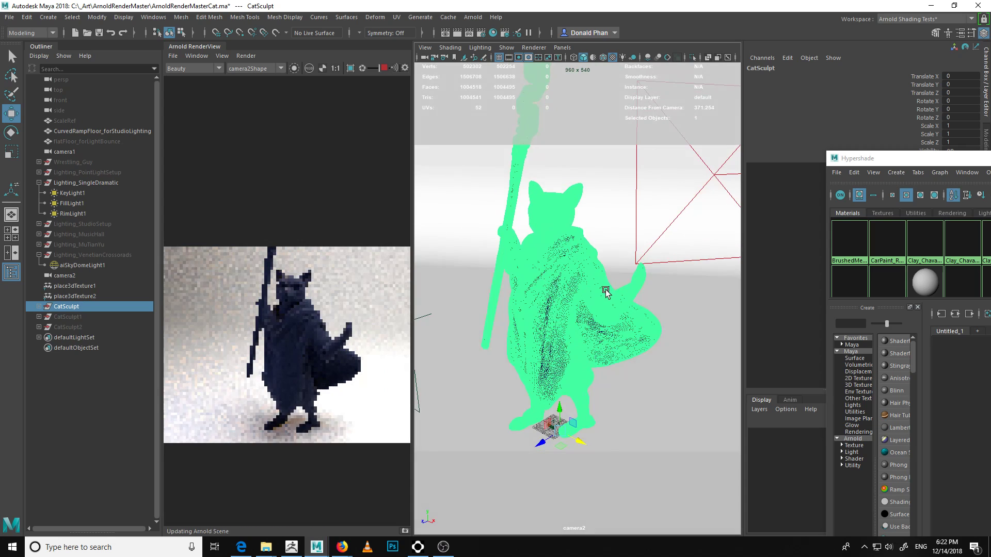
alt+right_drag(599, 266, 509, 280)
alt+middle_drag(509, 280, 440, 252)
alt+right_drag(504, 283, 658, 319)
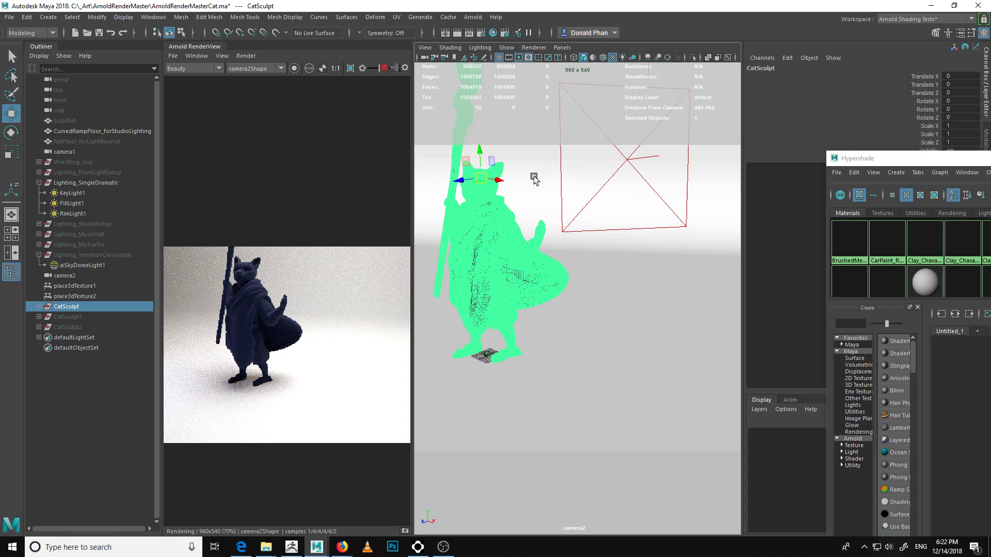
- Try scaling the CatSculpt group uniformly to about 2.531 from the pivot at its head, and undo the scaling
drag(481, 176, 693, 164)
key(ctrl+z)
key(shift+z)
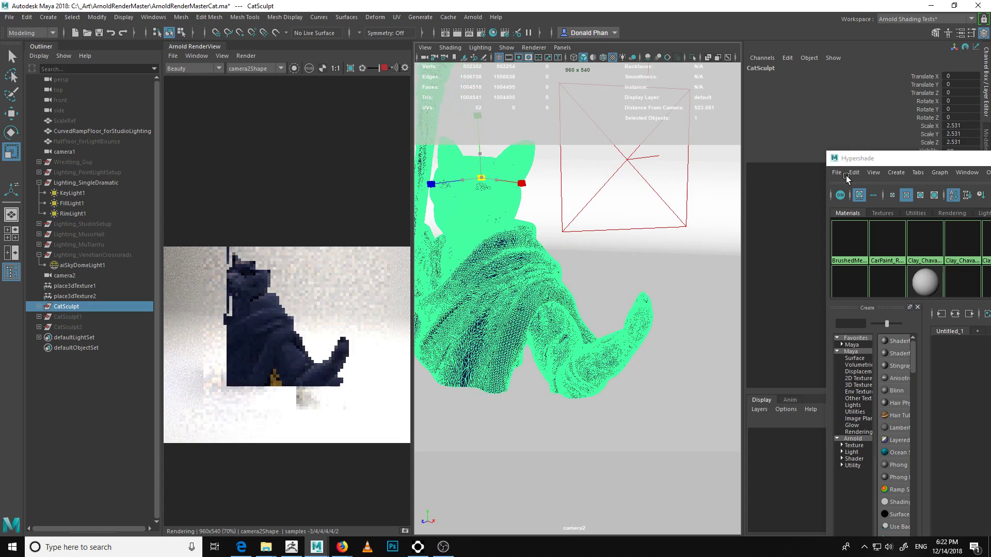
key(ctrl+z)
scroll(571, 267, up, 1)
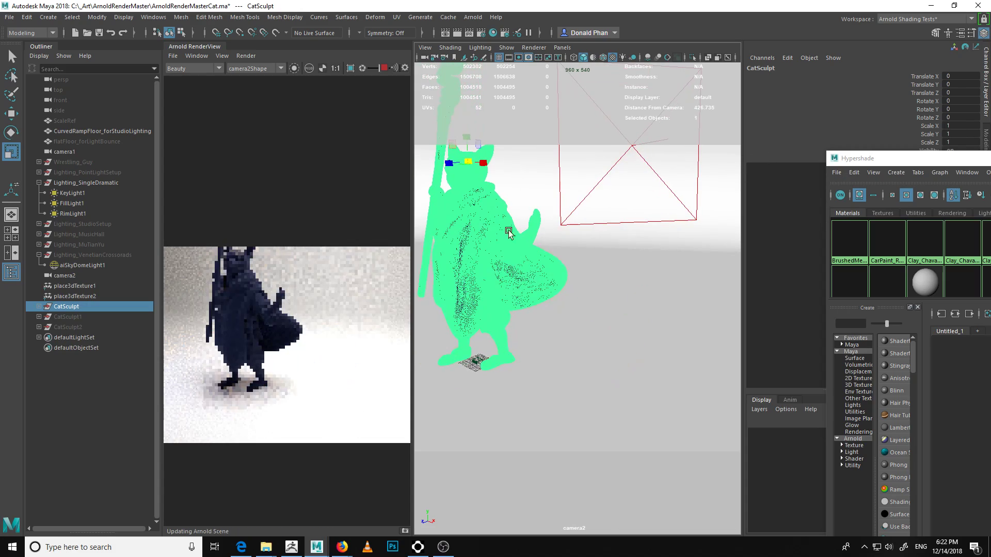
- Center the pivot of the CatSculpt group
alt+middle_drag(459, 189, 445, 172)
alt+right_drag(487, 202, 463, 191)
alt+middle_drag(464, 189, 514, 243)
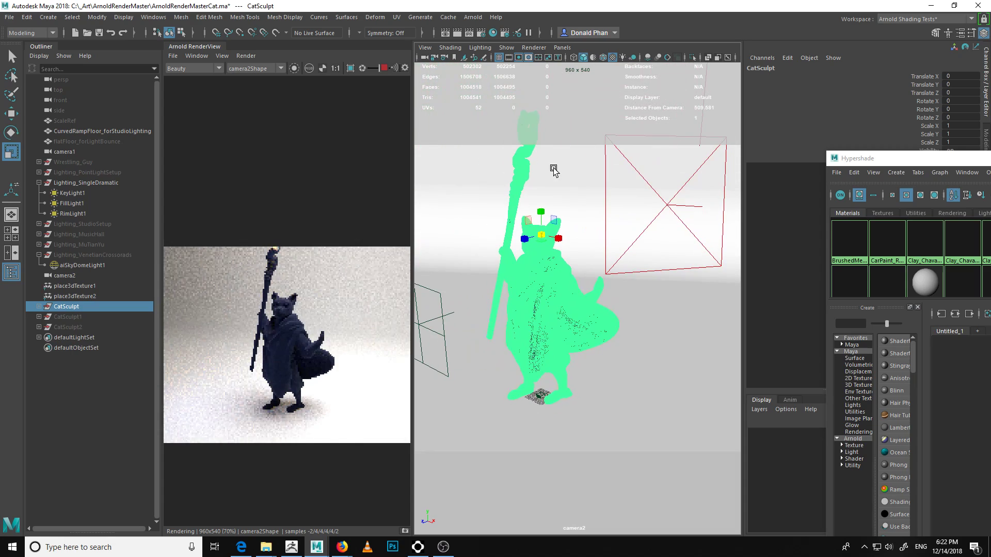
alt+drag(572, 263, 517, 313)
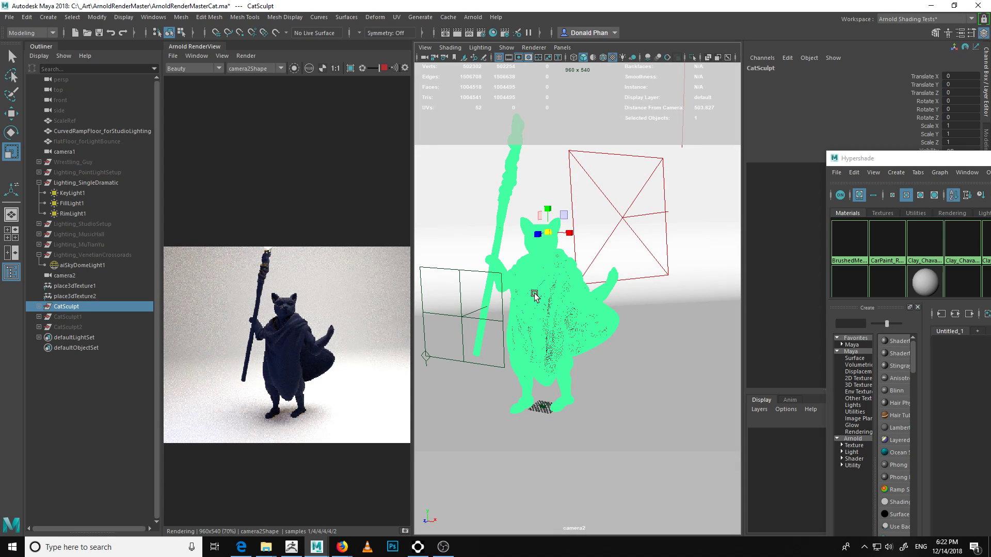
click(98, 17)
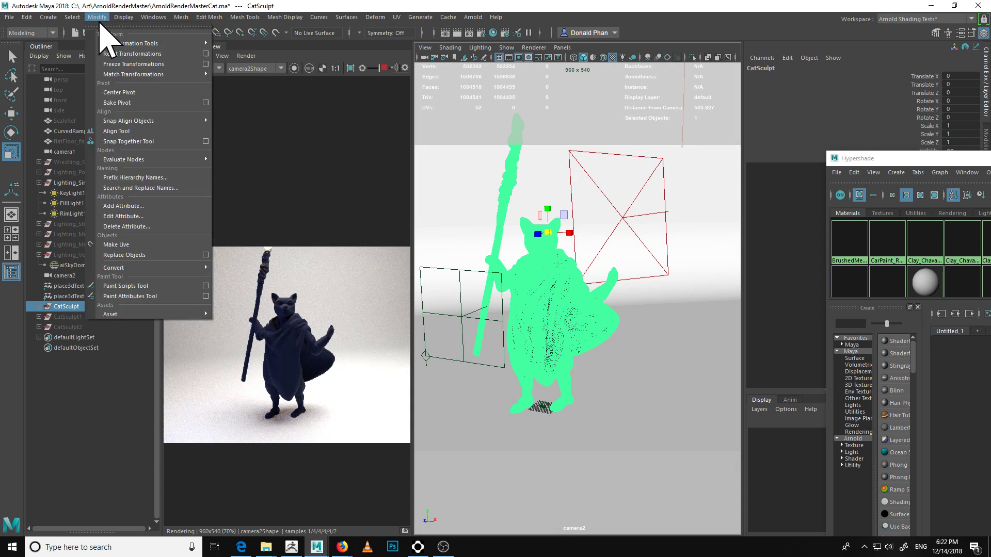
click(99, 18)
click(99, 18)
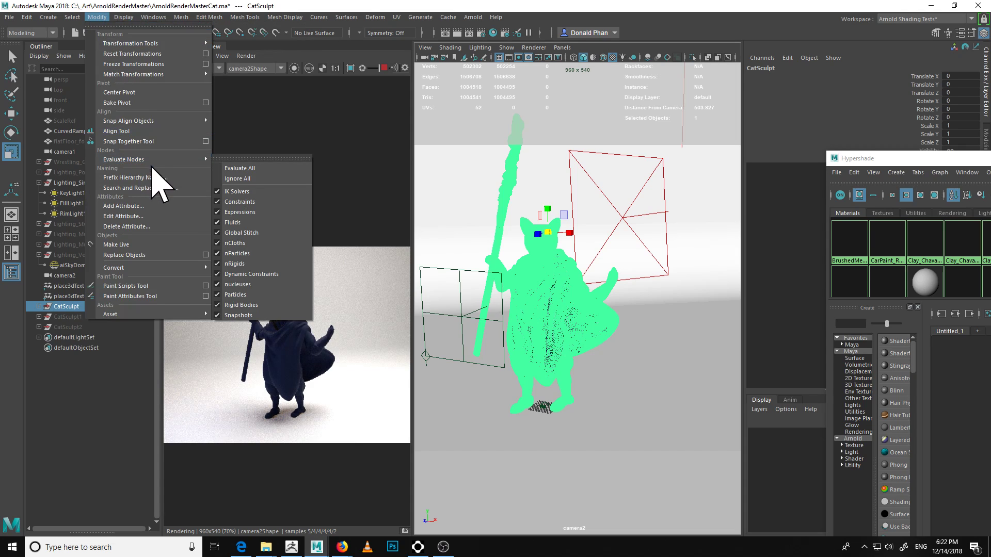
click(144, 95)
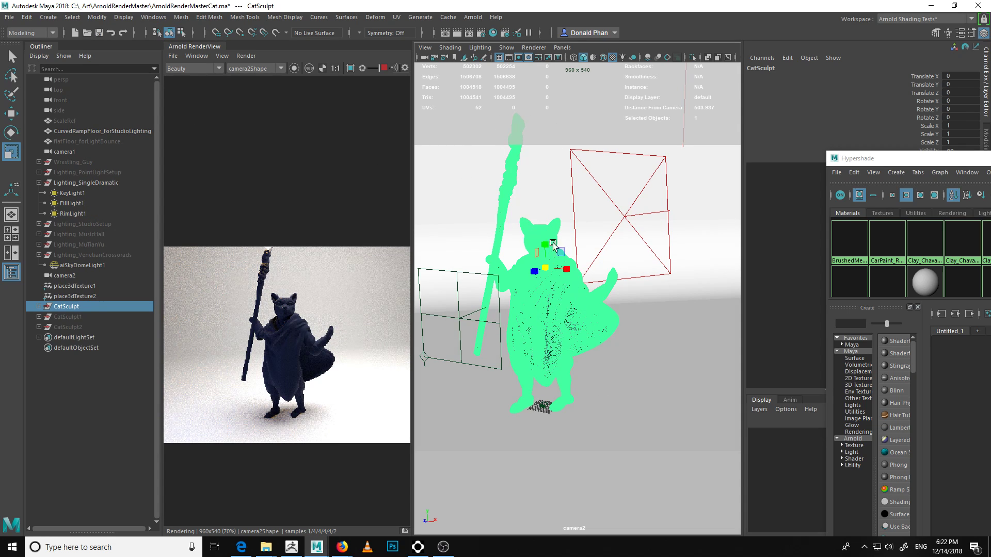
alt+drag(572, 243, 543, 273)
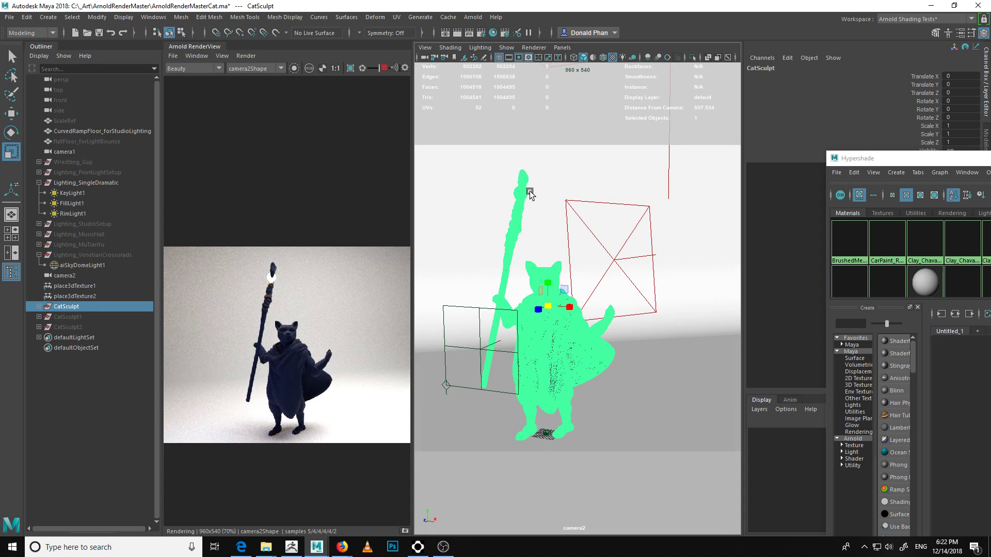
- Select the light_staffLight at the staff's tip and center its pivot
alt+drag(609, 189, 555, 183)
alt+drag(542, 335, 544, 268)
mouse_move(589, 206)
alt+mouse_down()
mouse_move(542, 250)
mouse_move(589, 222)
alt+mouse_up()
click(583, 215)
alt+drag(613, 277, 592, 343)
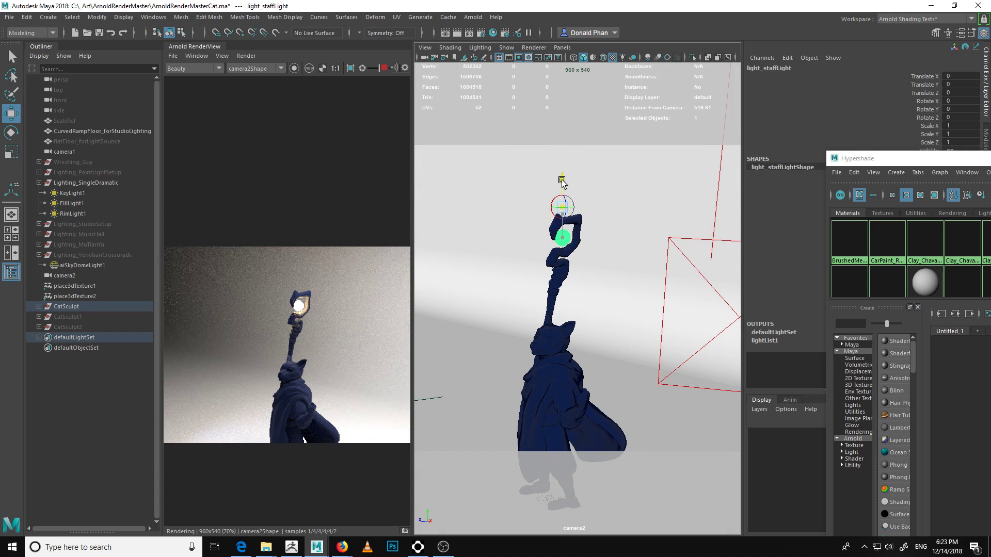
alt+drag(576, 211, 602, 271)
alt+drag(639, 318, 637, 273)
key(r)
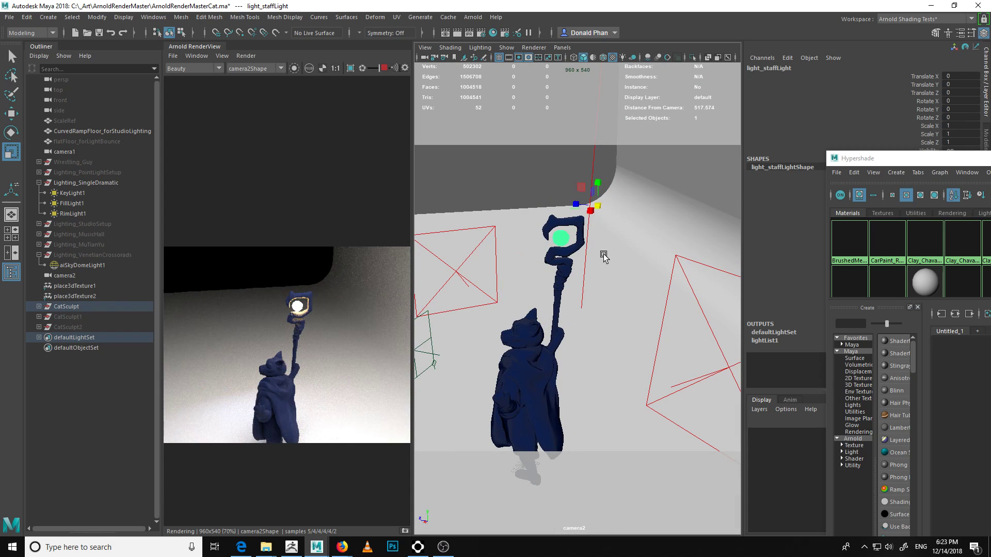
click(97, 17)
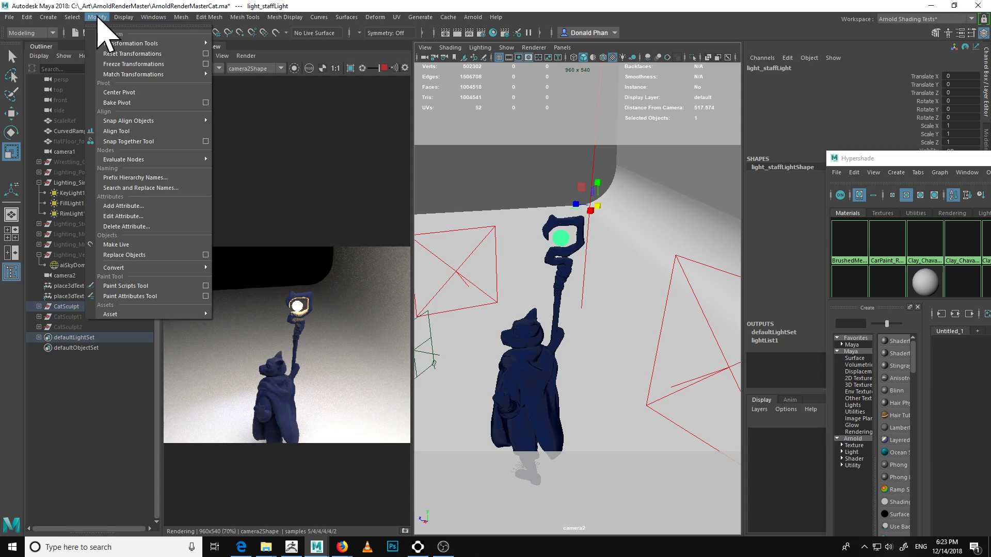
mouse_move(166, 121)
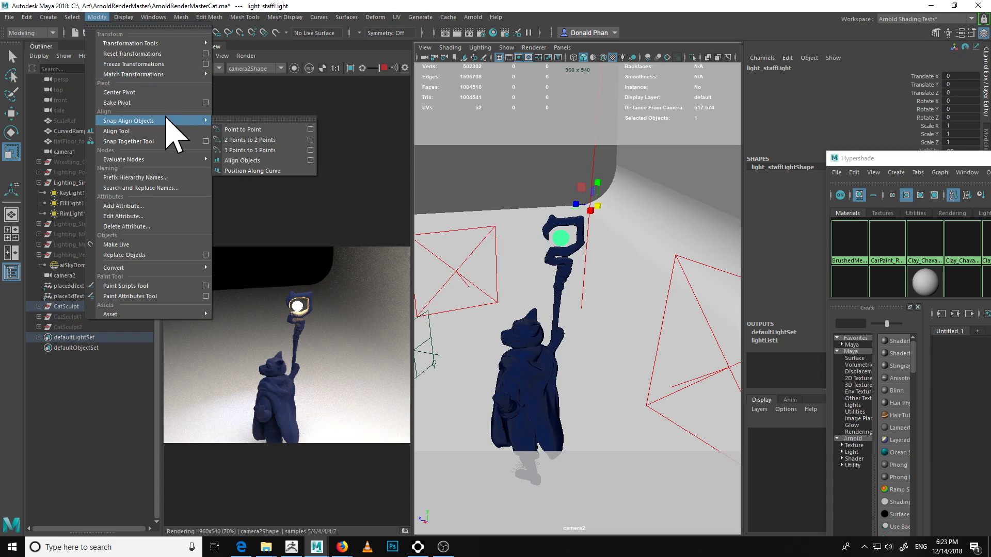
click(174, 93)
- Test scaling the staff light uniformly from its centered pivot, undoing each attempt
alt+drag(629, 371, 637, 322)
drag(562, 237, 730, 238)
alt+drag(634, 296, 581, 283)
key(ctrl+z)
drag(565, 237, 638, 323)
key(ctrl+z)
- Bring the front of the cat's head and cloak back into view
alt+drag(583, 361, 690, 372)
alt+right_drag(690, 371, 643, 327)
alt+drag(643, 327, 627, 378)
alt+middle_drag(627, 378, 568, 339)
alt+right_drag(568, 338, 744, 402)
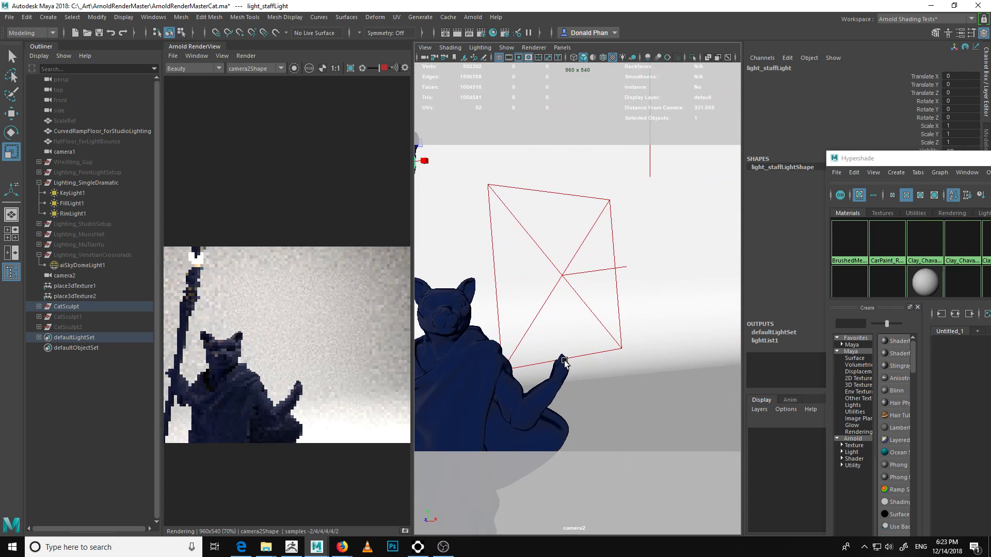